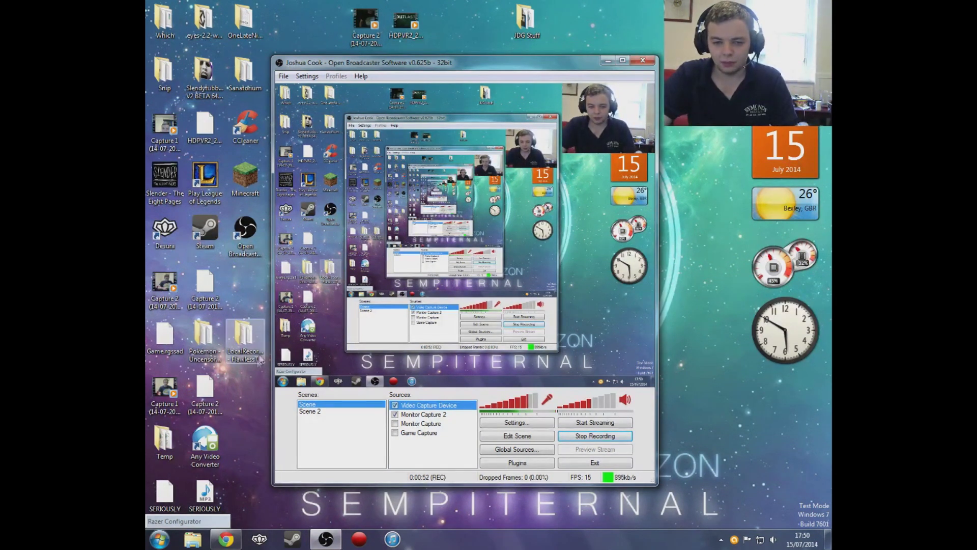
- Close the Piriform CCleaner browser page to reveal the desktop
click(225, 539)
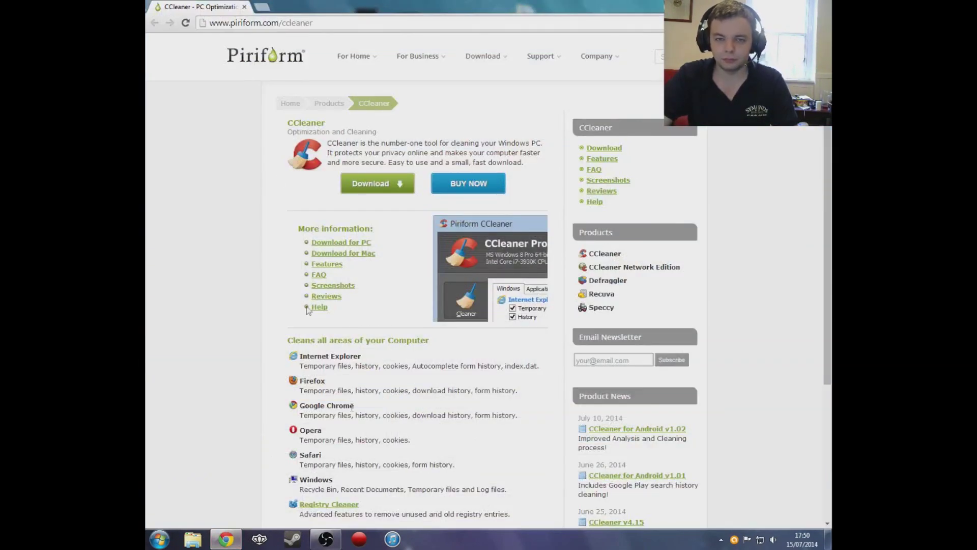
drag(331, 23, 207, 32)
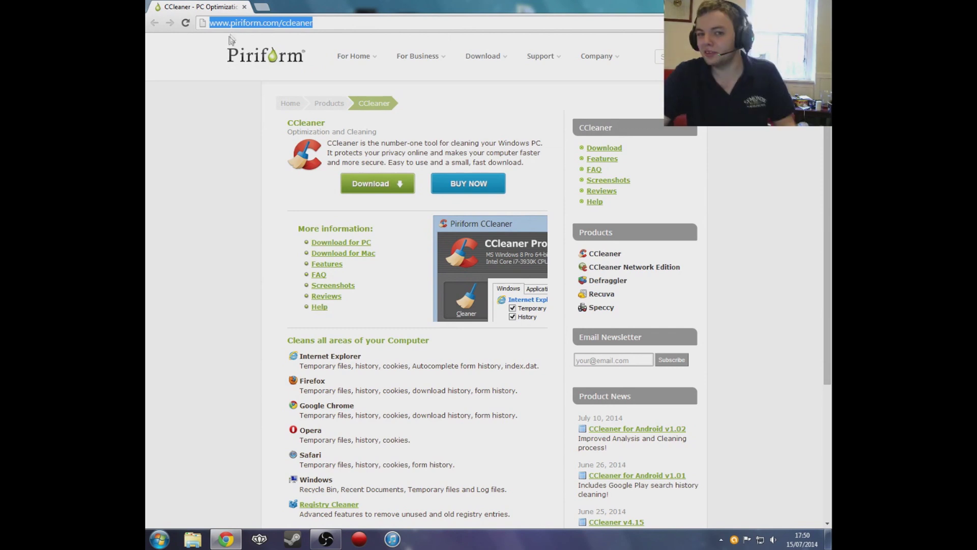
click(230, 203)
key(alt+F4)
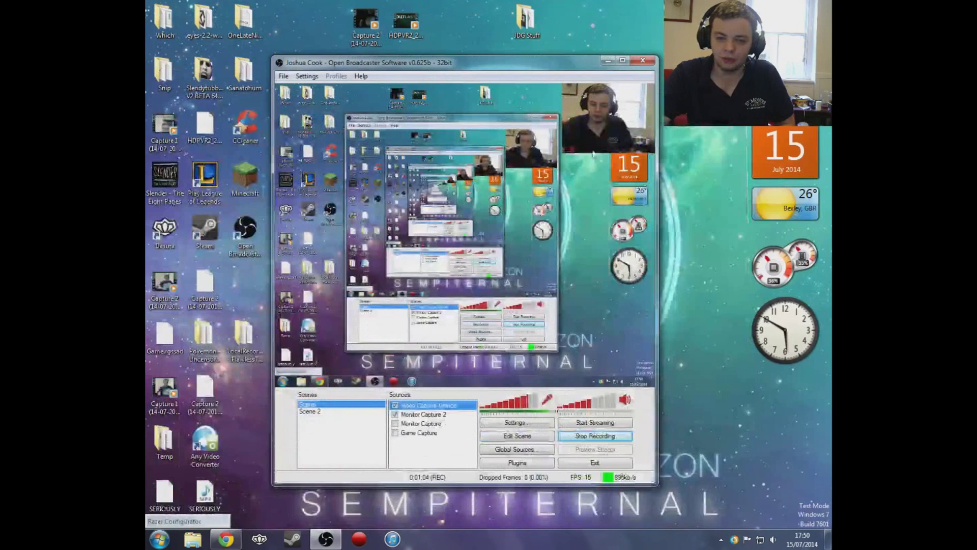
- Launch CCleaner from its folder in the Start menu's All Programs list
click(153, 542)
click(190, 491)
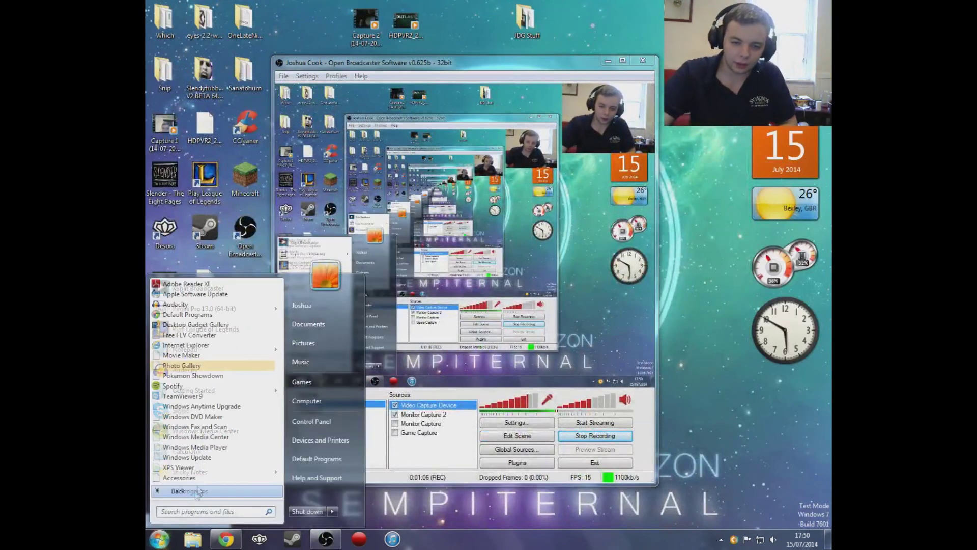
scroll(211, 467, down, 1)
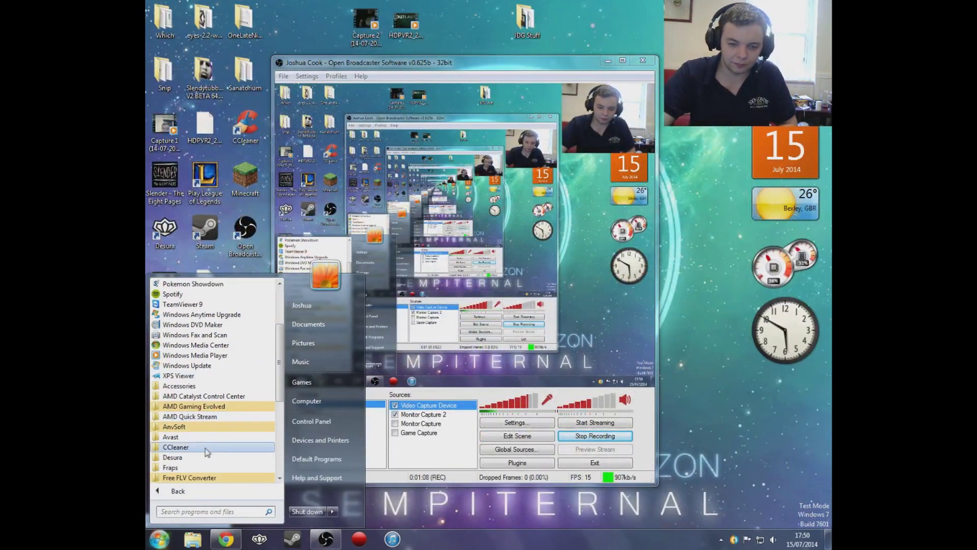
click(209, 467)
click(209, 467)
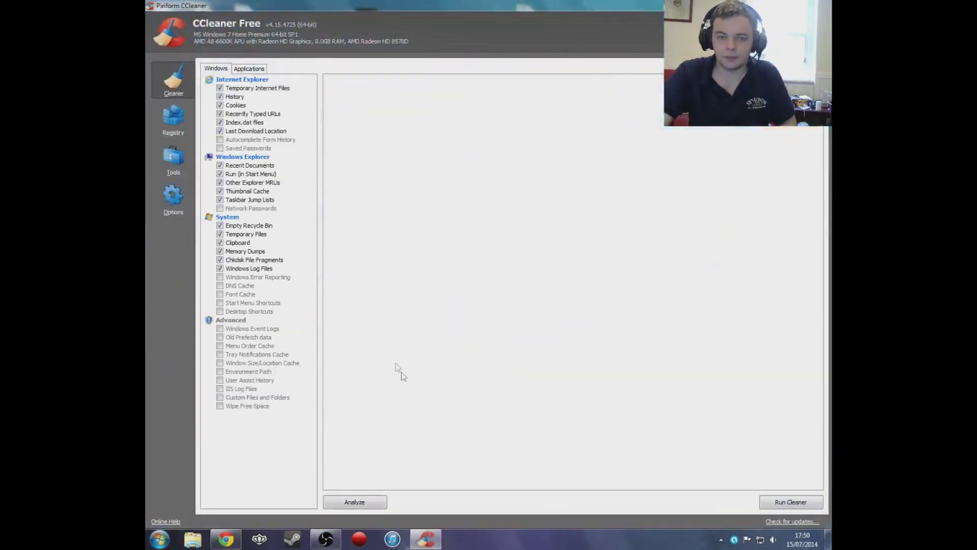
- Select the KrakenLauncher entry in CCleaner's Tools > Startup list, then close CCleaner
click(187, 170)
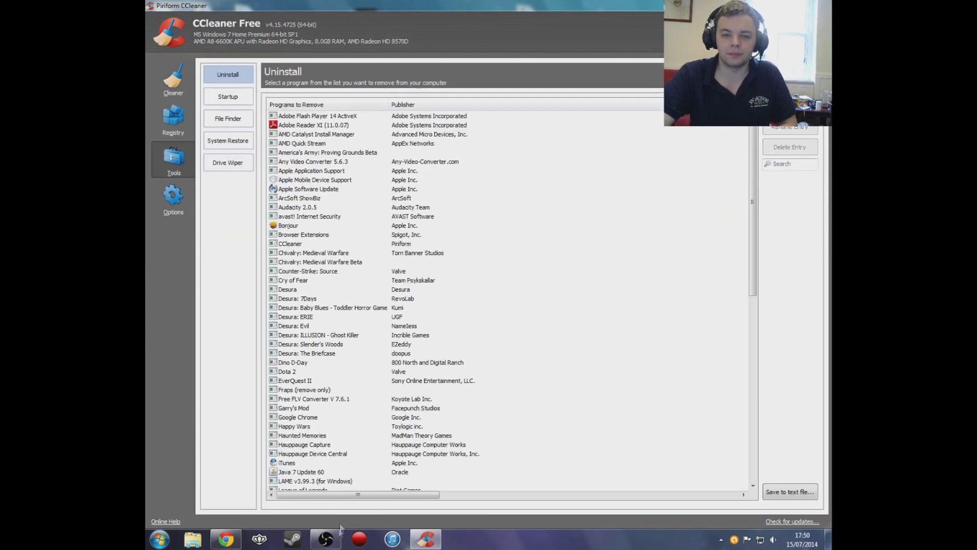
click(228, 96)
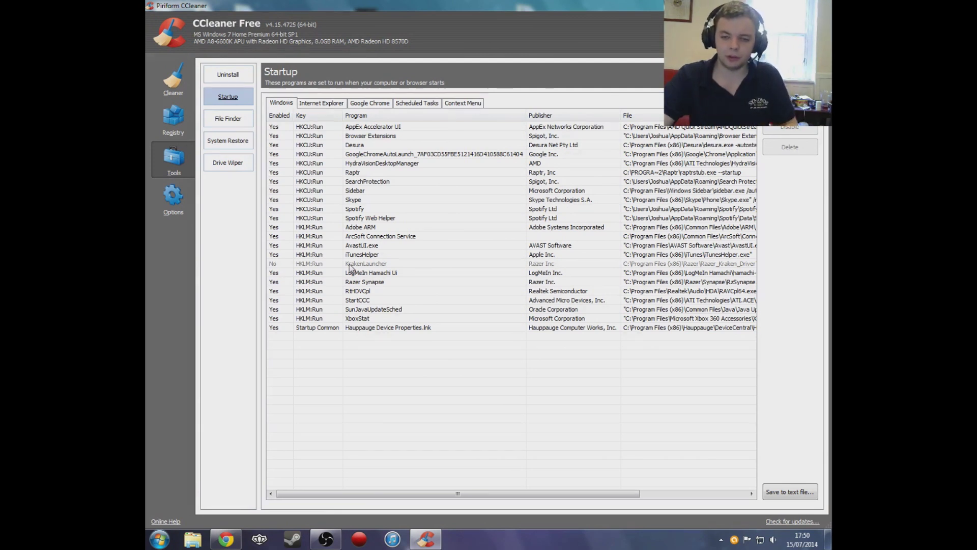
click(374, 264)
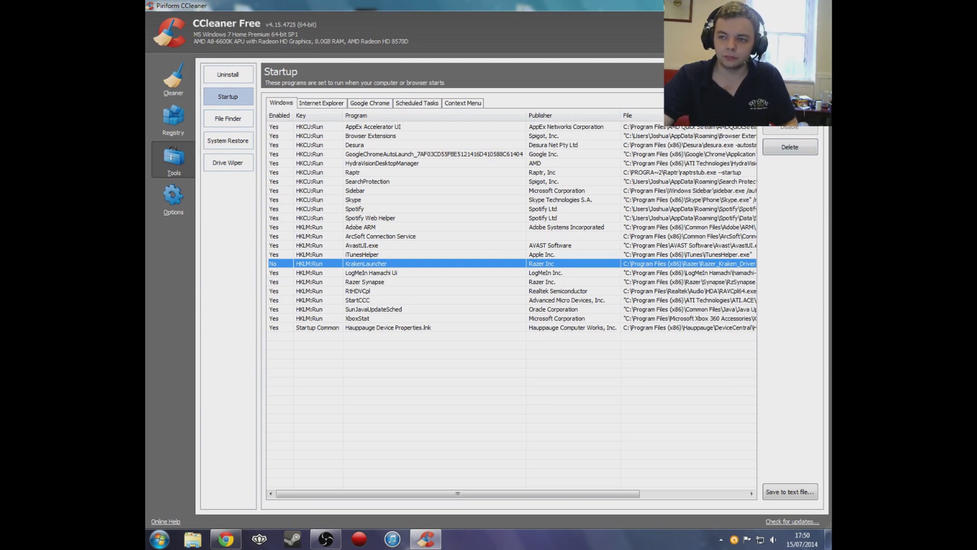
key(alt+F4)
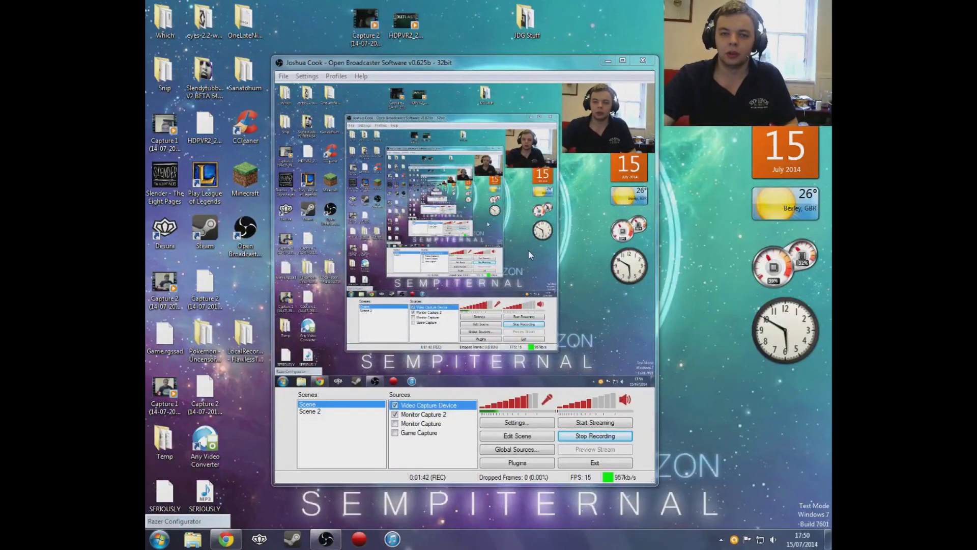
- Minimise the OBS window and restore it from the taskbar
click(608, 61)
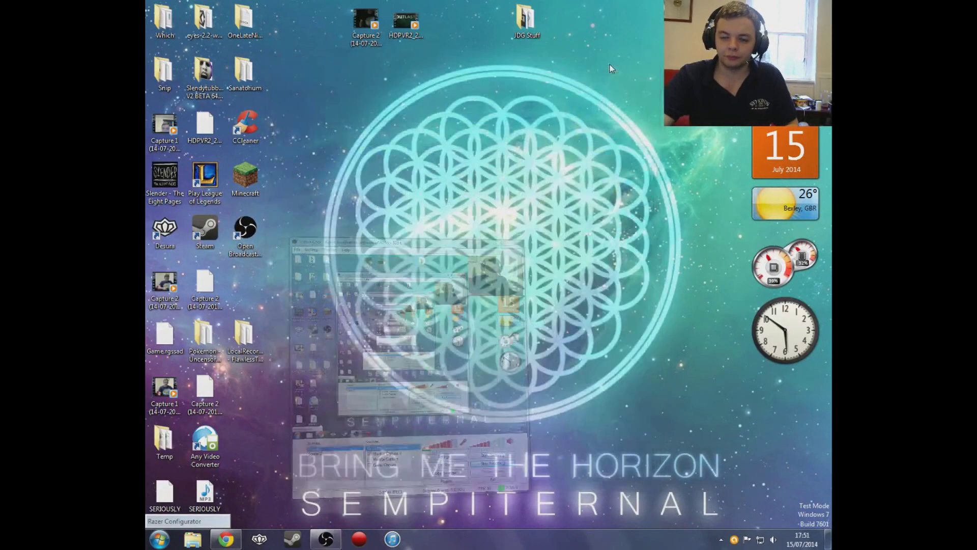
mouse_move(342, 546)
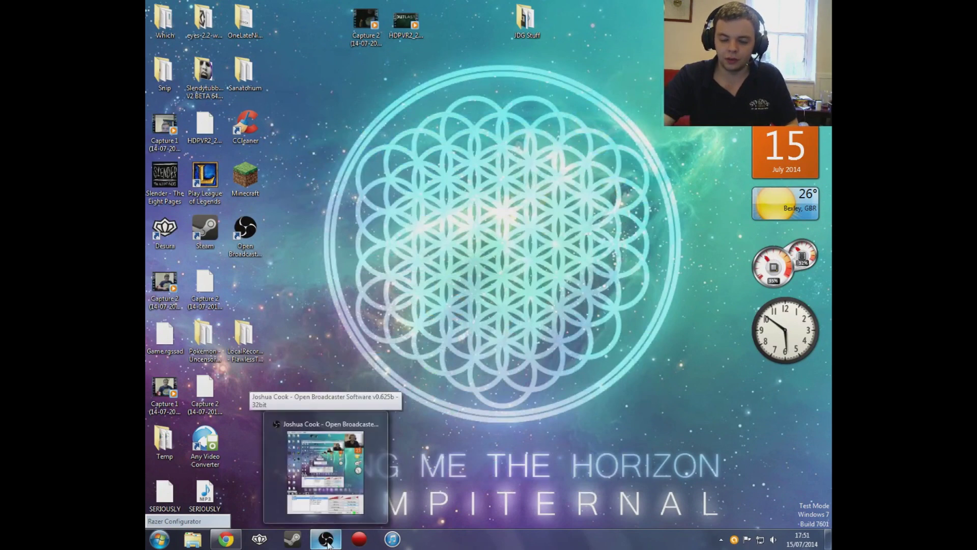
click(327, 543)
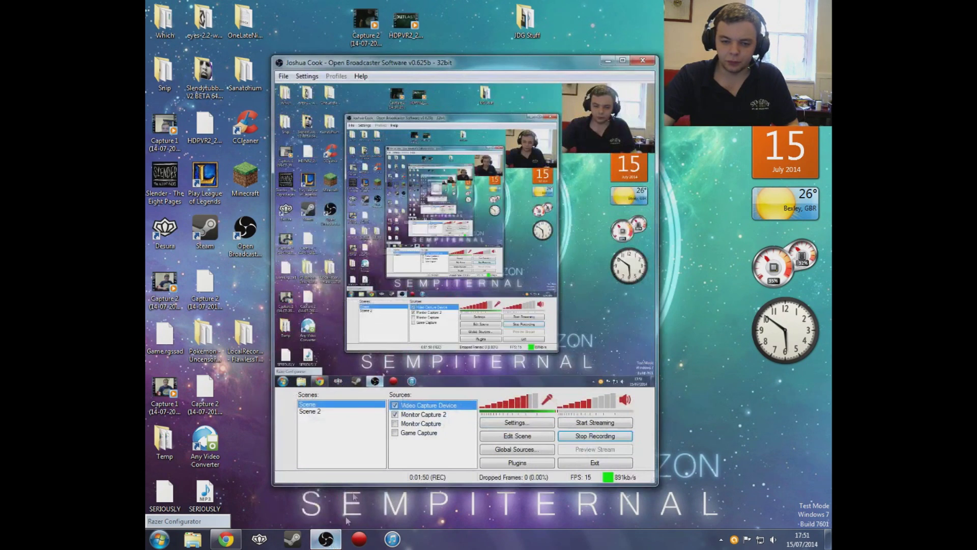
- In OBS Audio settings, set Desktop Audio Device to Headset Earphone (Razer Kraken 7.1), apply and confirm
click(308, 77)
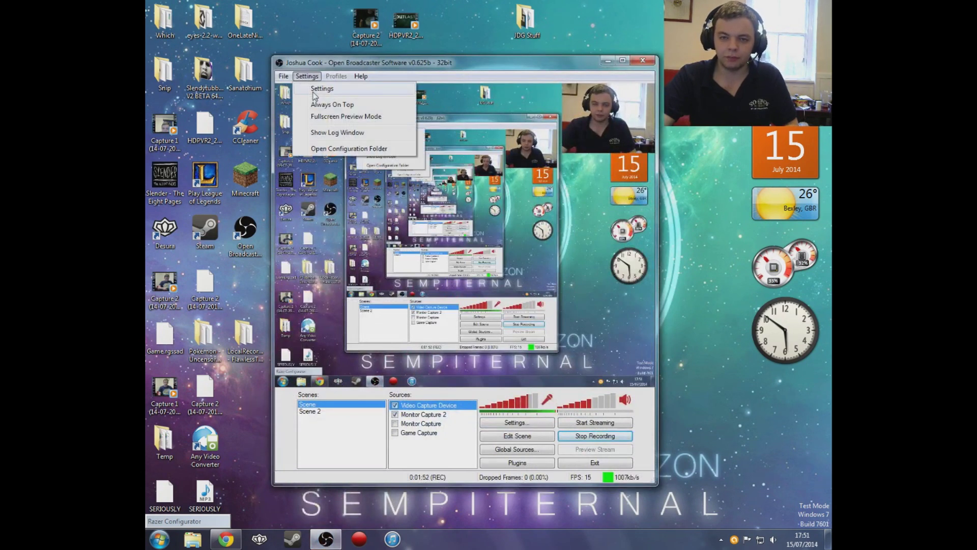
click(312, 88)
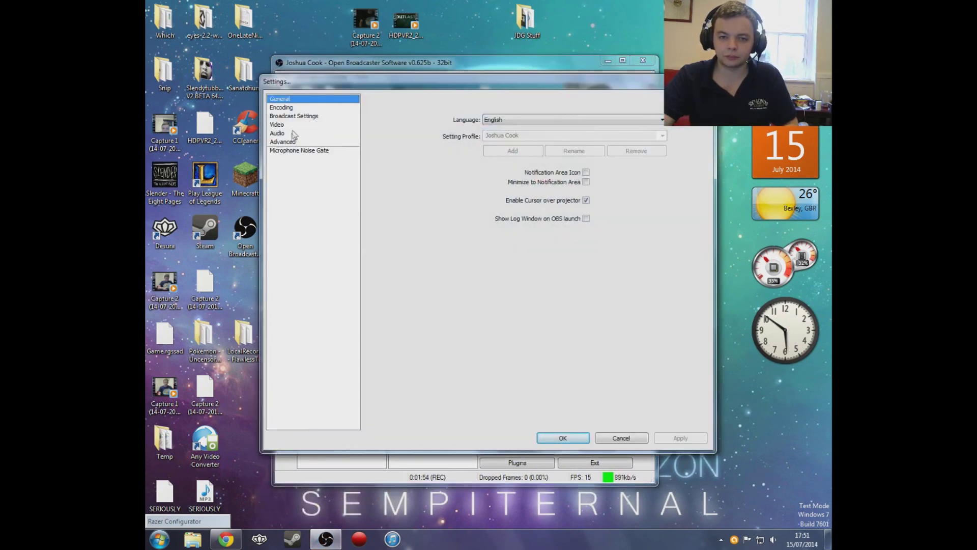
click(293, 134)
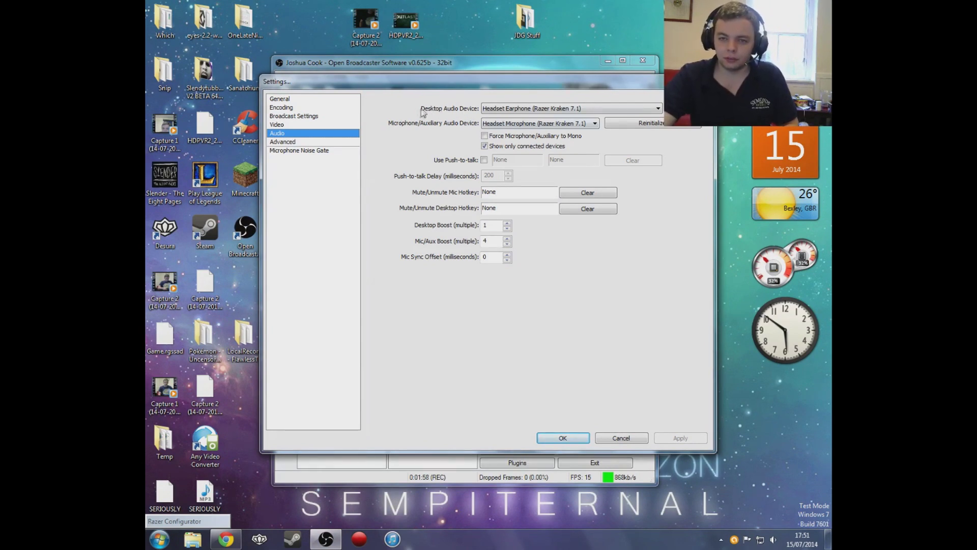
click(495, 126)
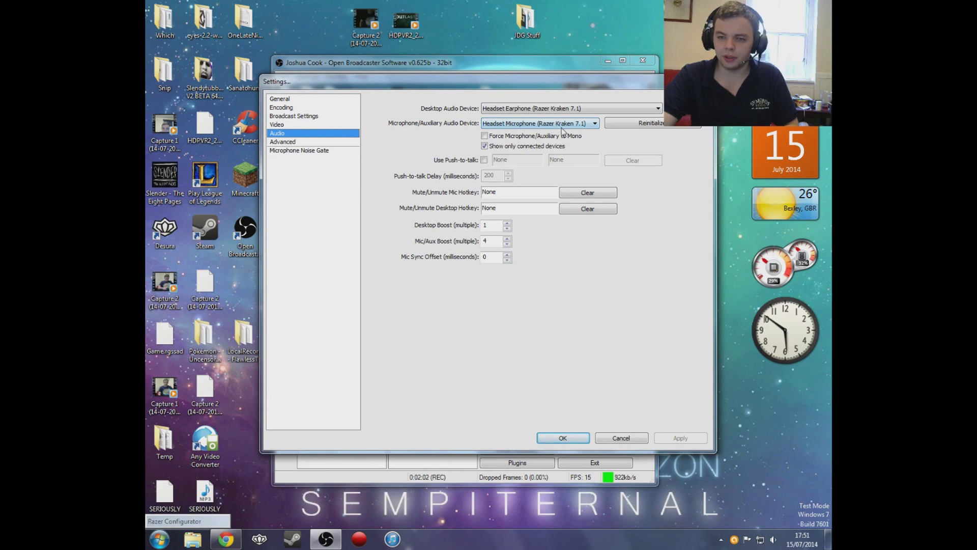
click(490, 110)
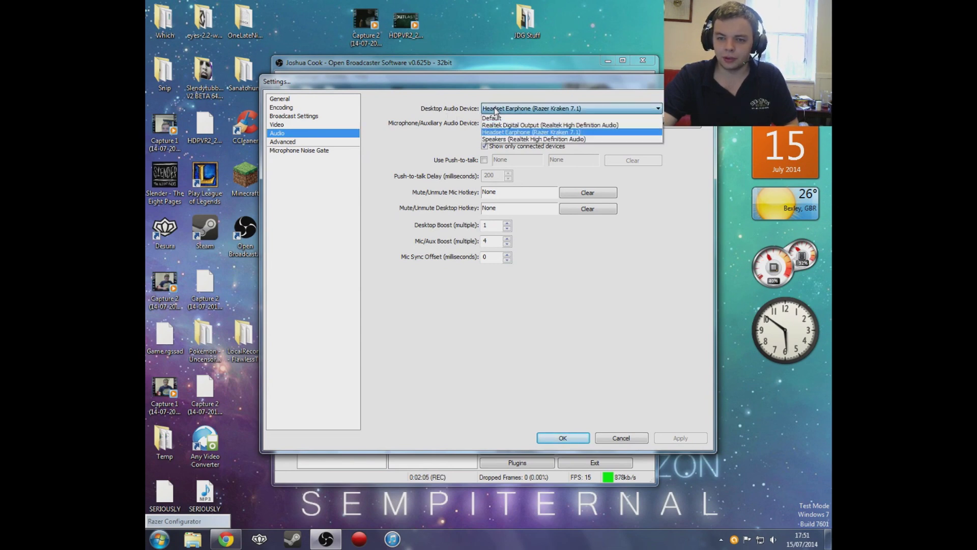
click(518, 133)
click(681, 438)
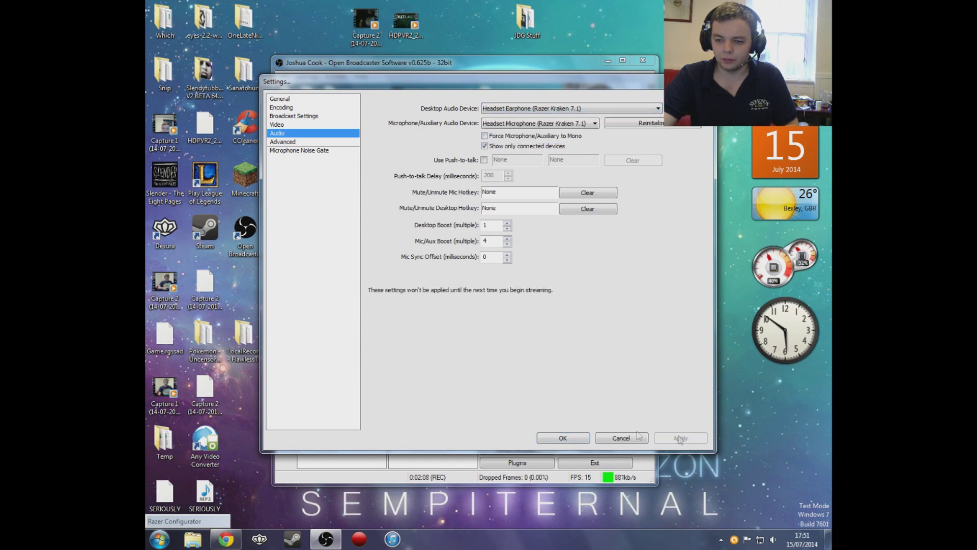
click(563, 438)
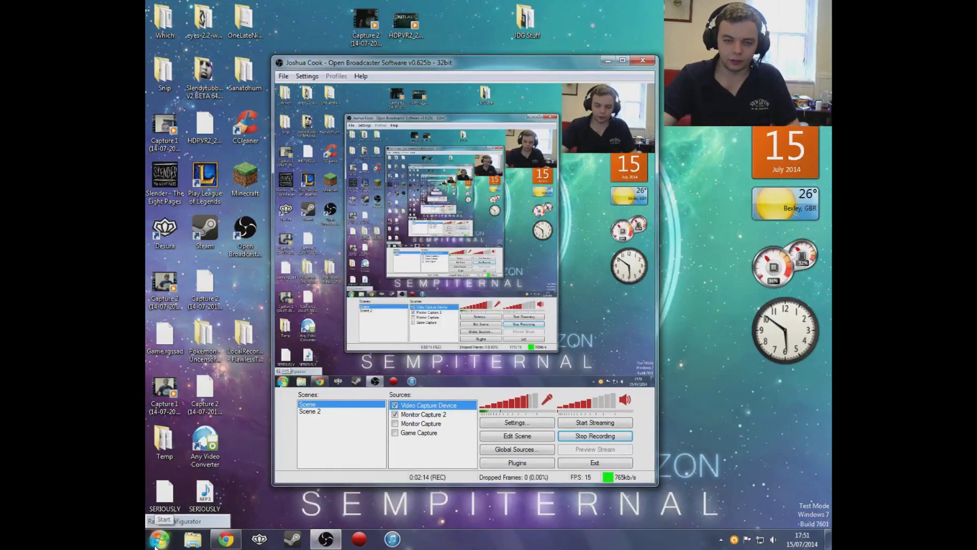
- Load the YouTube channel in Chrome and play THE FIRST GYM BADGE from its Videos list
click(226, 539)
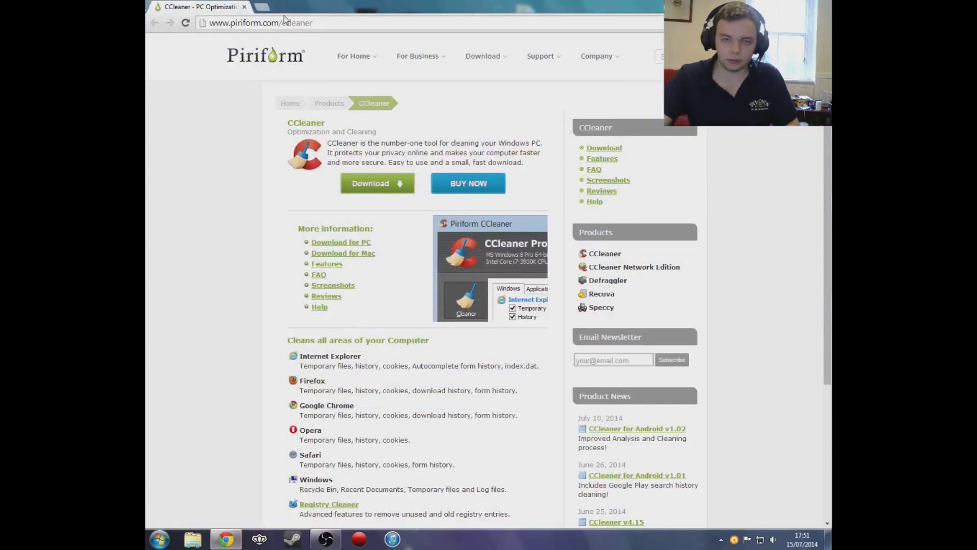
key(ctrl+l)
drag(600, 8, 316, 30)
text(you)
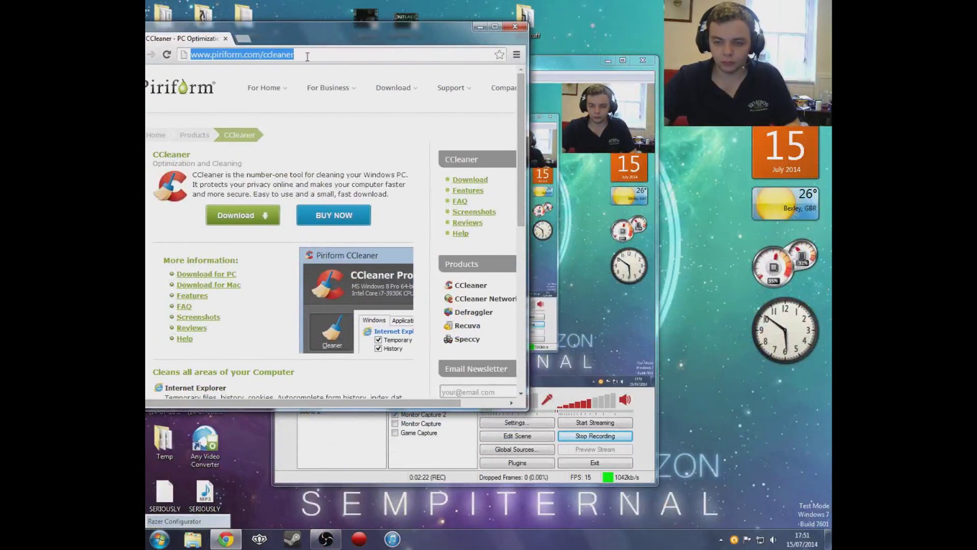
text(tube.com/user/JustDemGuys/about)
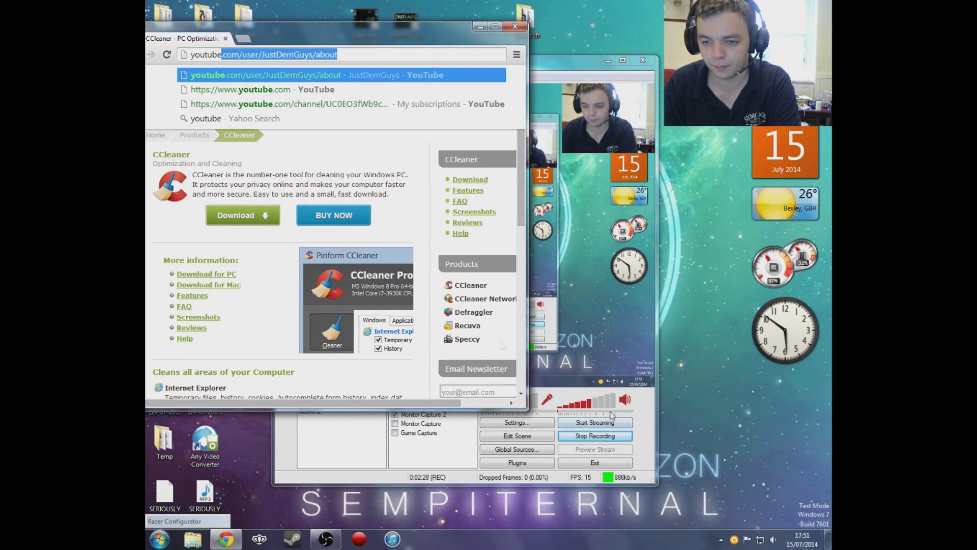
click(371, 57)
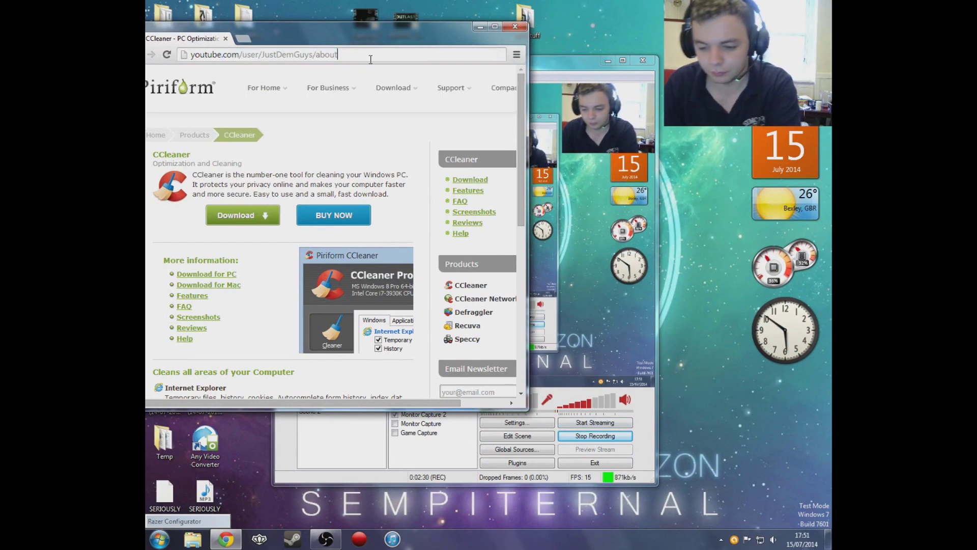
key(Return)
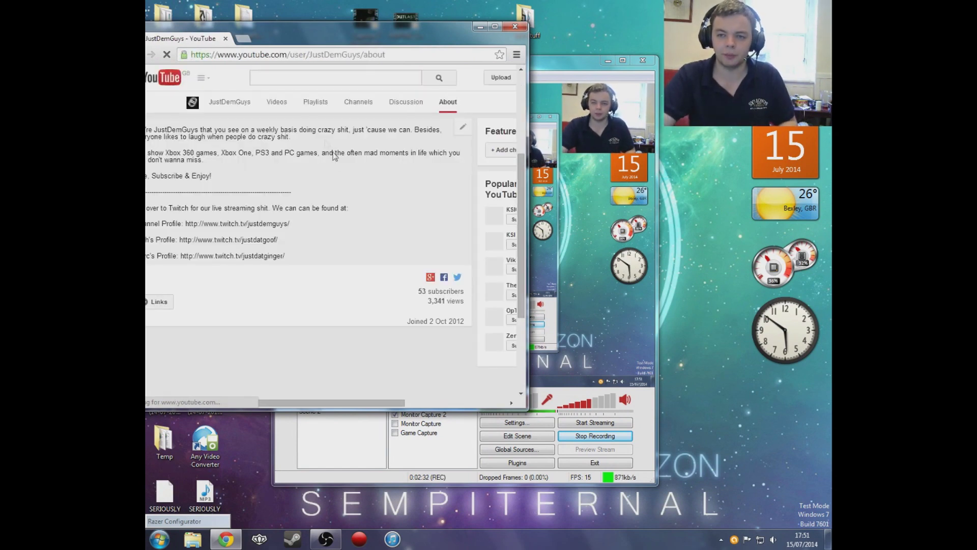
click(277, 102)
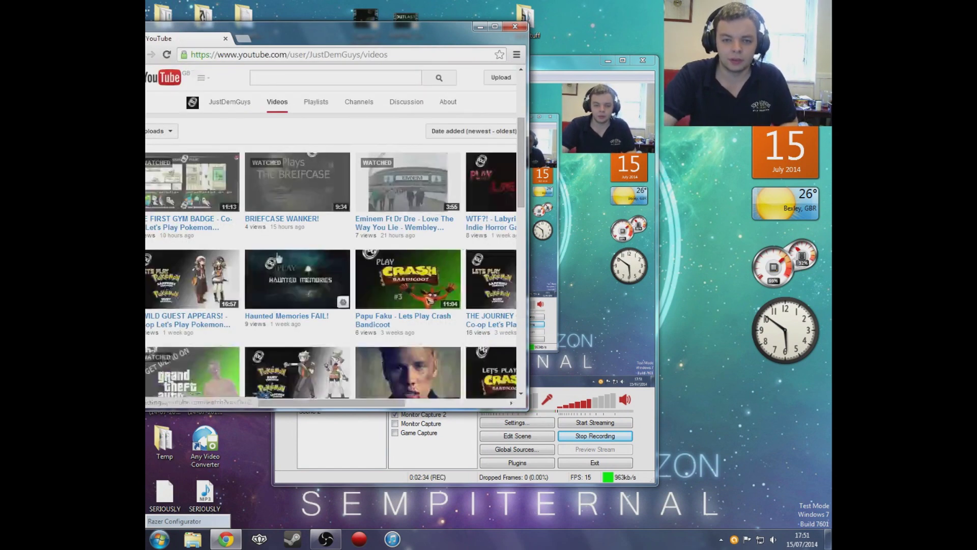
click(189, 227)
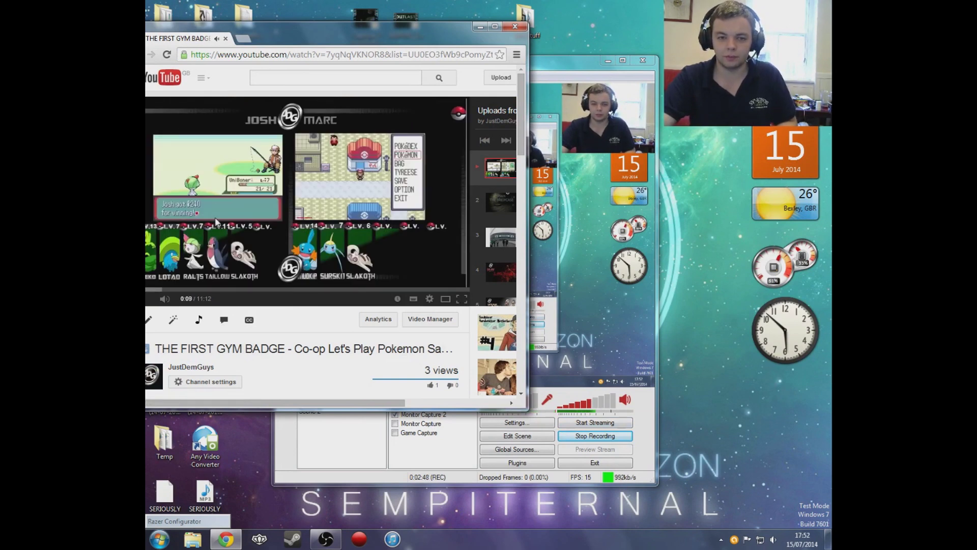
click(514, 28)
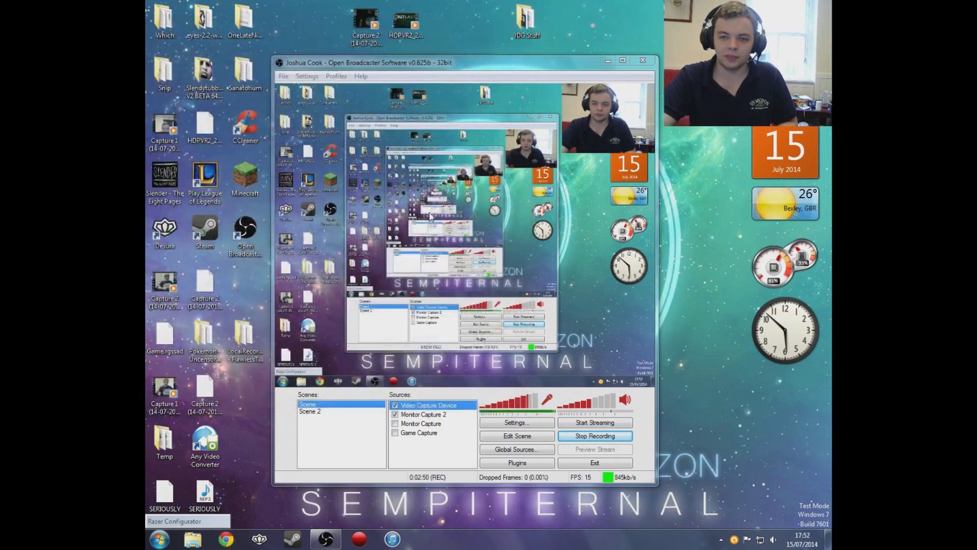